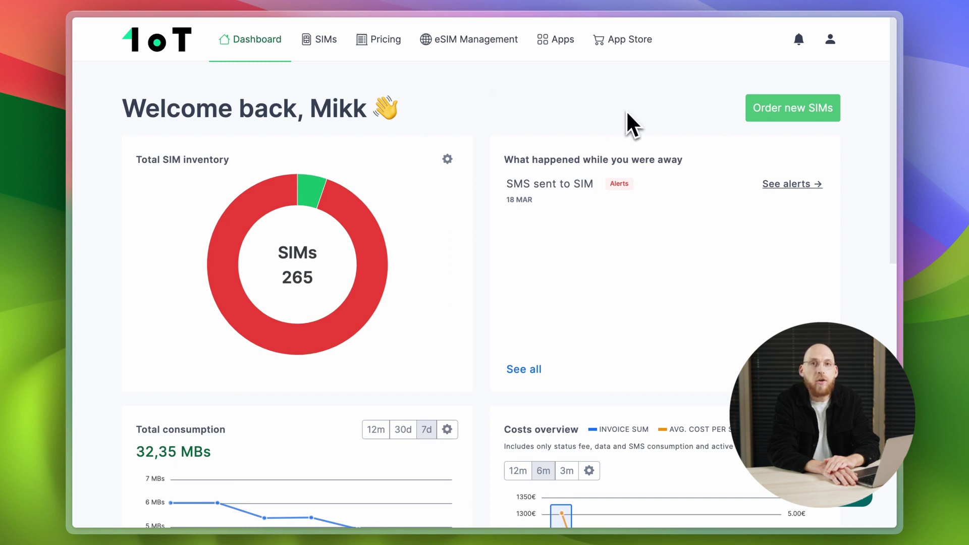
Review the dashboard charts and the SIM inventory donut: 265 SIMs, 14 live and 251 offline.
{"action": "scroll", "coordinate": [725, 186], "scroll_direction": "down", "scroll_amount": 6}
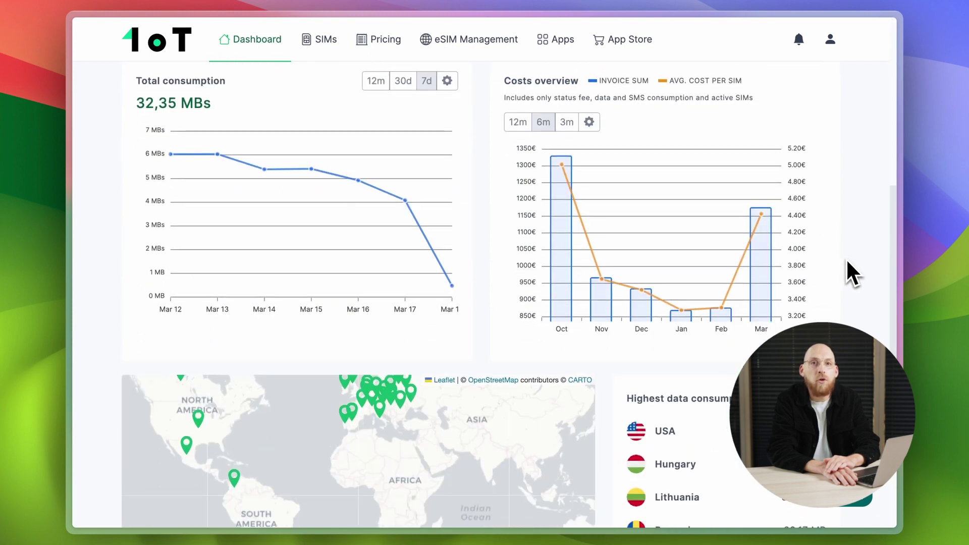
{"action": "scroll", "coordinate": [846, 258], "scroll_direction": "up", "scroll_amount": 4}
{"action": "scroll", "coordinate": [846, 258], "scroll_direction": "up", "scroll_amount": 2}
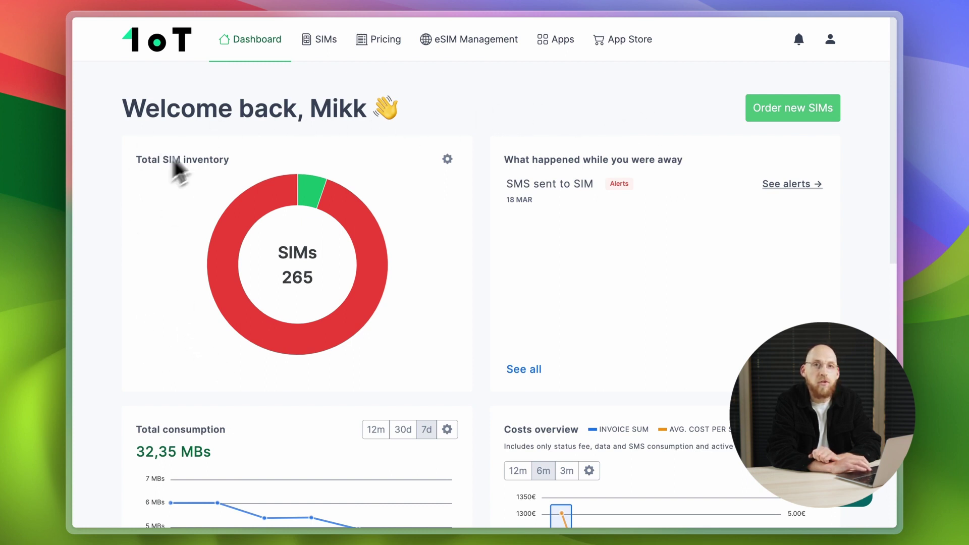
{"action": "mouse_move", "coordinate": [309, 171]}
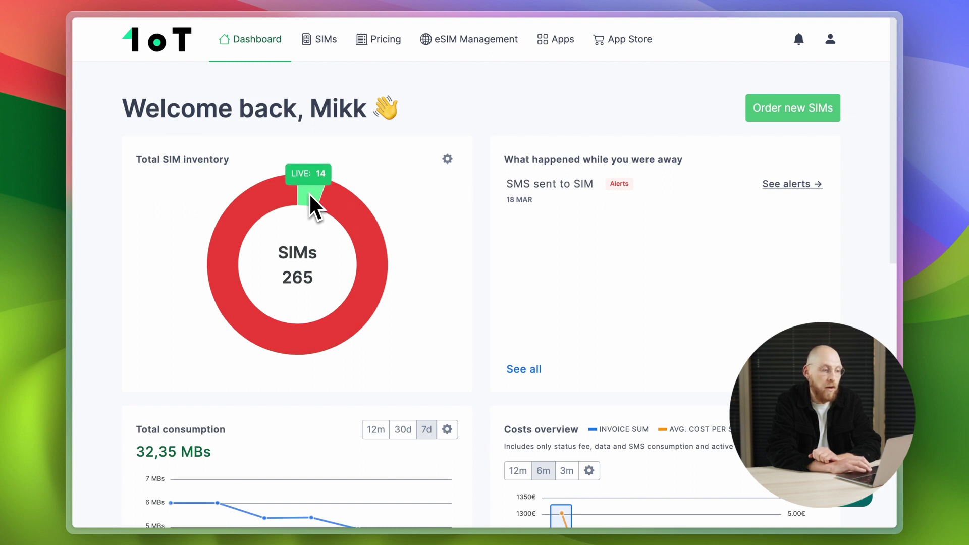
{"action": "mouse_move", "coordinate": [313, 194]}
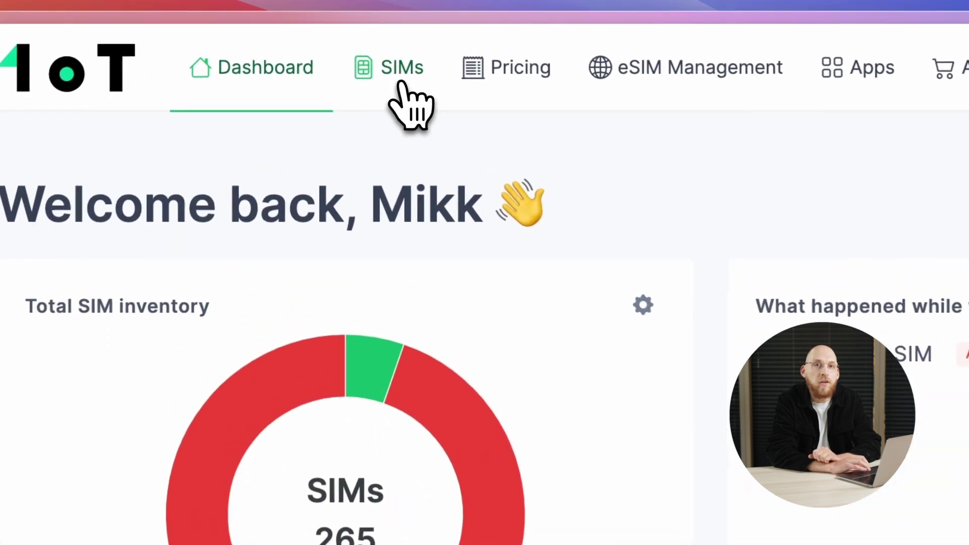
{"action": "left_click", "coordinate": [325, 47]}
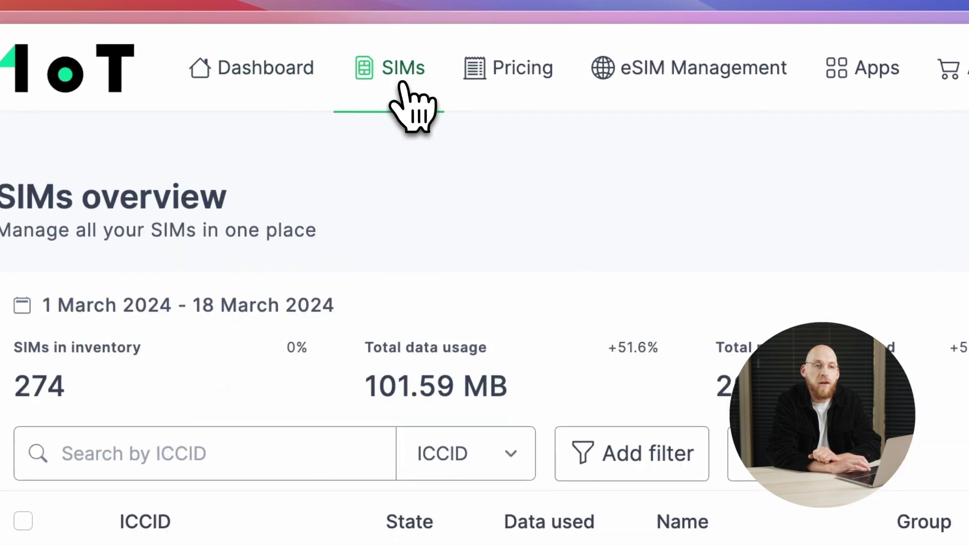
{"action": "scroll", "coordinate": [605, 177], "scroll_direction": "down", "scroll_amount": 4}
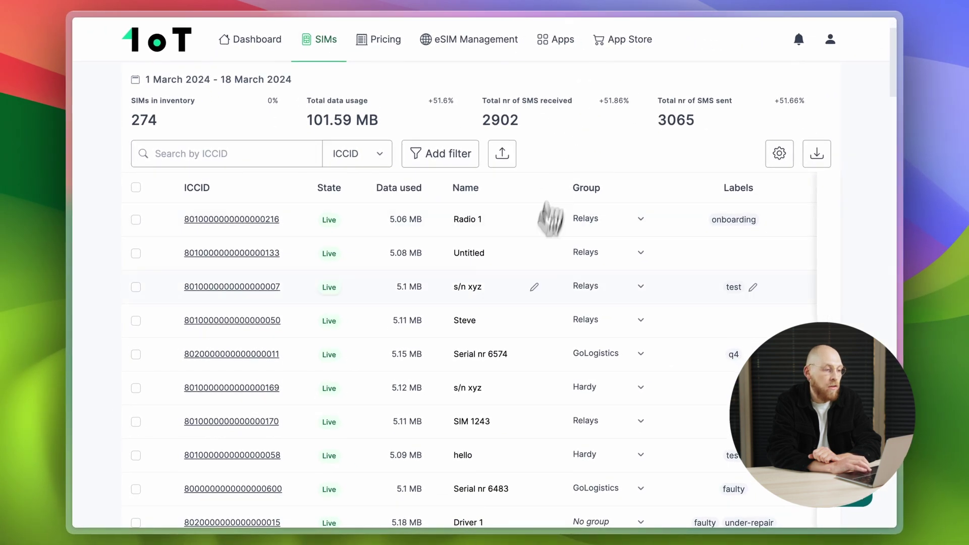
{"action": "scroll", "coordinate": [534, 320], "scroll_direction": "down", "scroll_amount": 8}
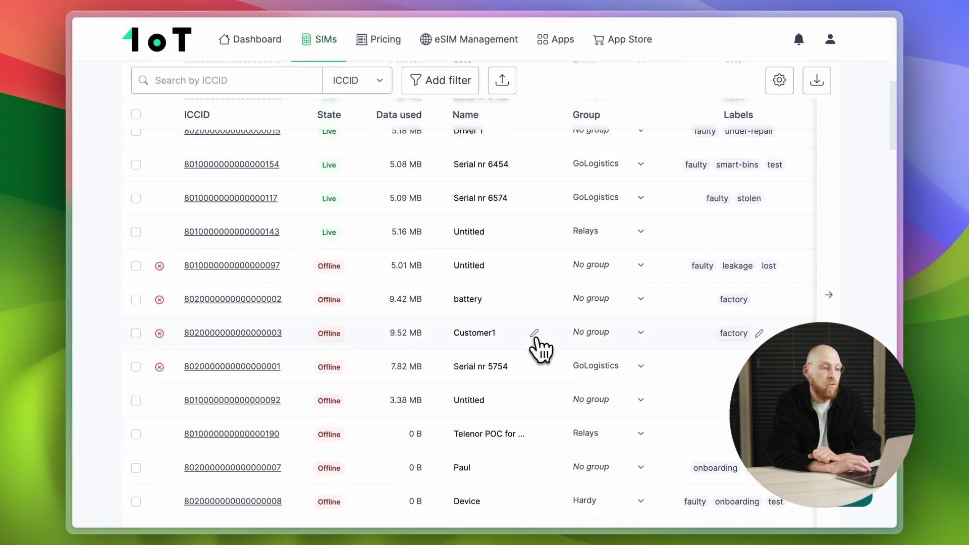
{"action": "scroll", "coordinate": [540, 347], "scroll_direction": "up", "scroll_amount": 10}
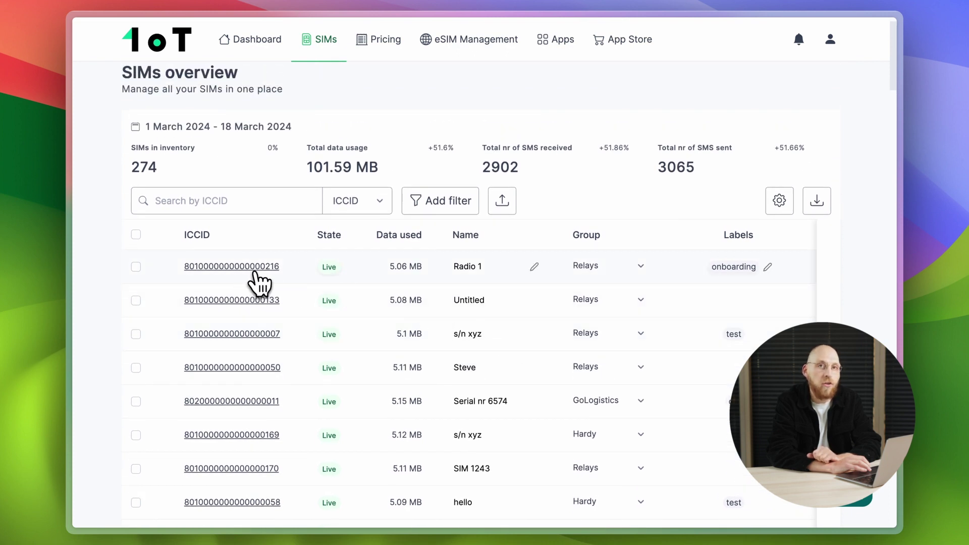
{"action": "scroll", "coordinate": [595, 340], "scroll_direction": "right", "scroll_amount": 3}
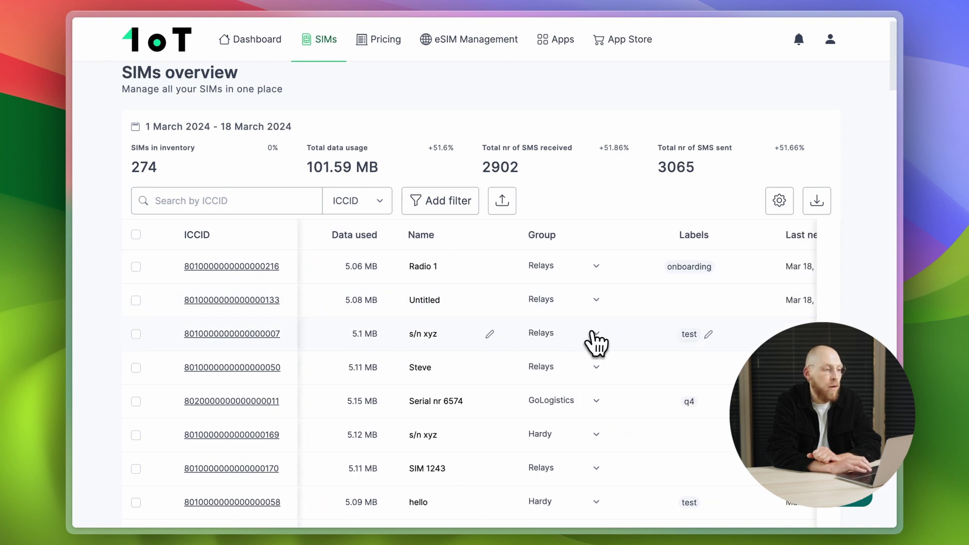
Check the Radio 1 SIM's group options and the label filter without applying anything.
{"action": "left_click", "coordinate": [562, 268]}
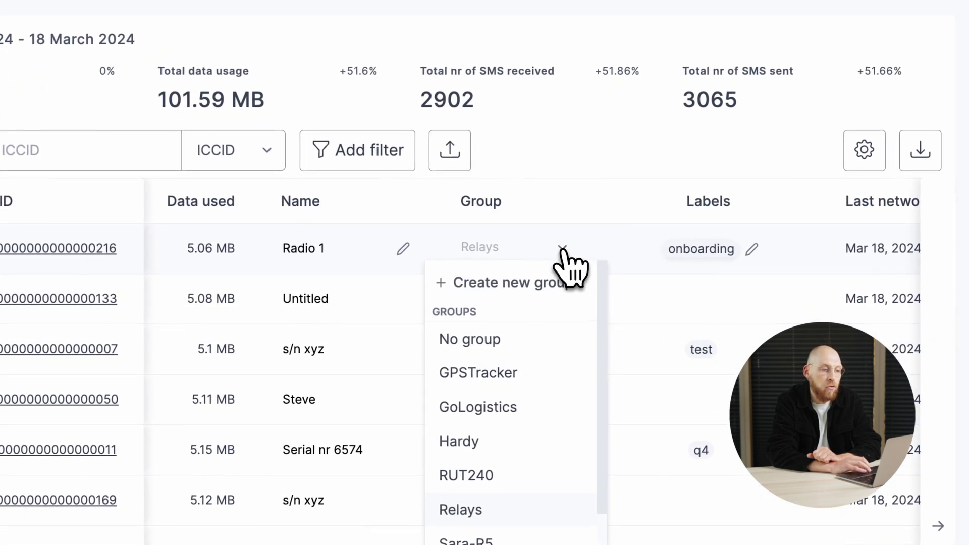
{"action": "left_click", "coordinate": [619, 213]}
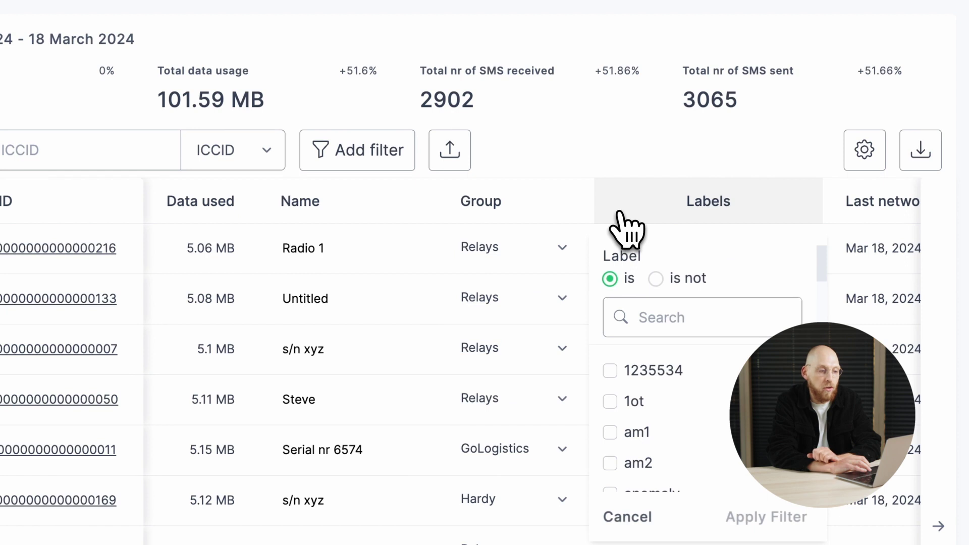
{"action": "left_click", "coordinate": [619, 212]}
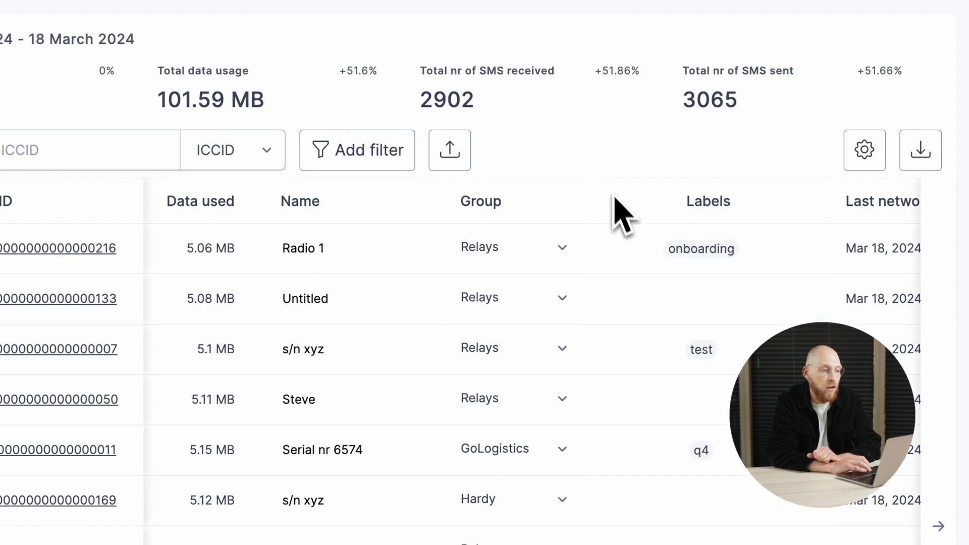
Filter the SIM list by Group to GoLogistics, narrowing it to 18 SIMs.
{"action": "left_click", "coordinate": [376, 152]}
{"action": "left_click", "coordinate": [328, 404]}
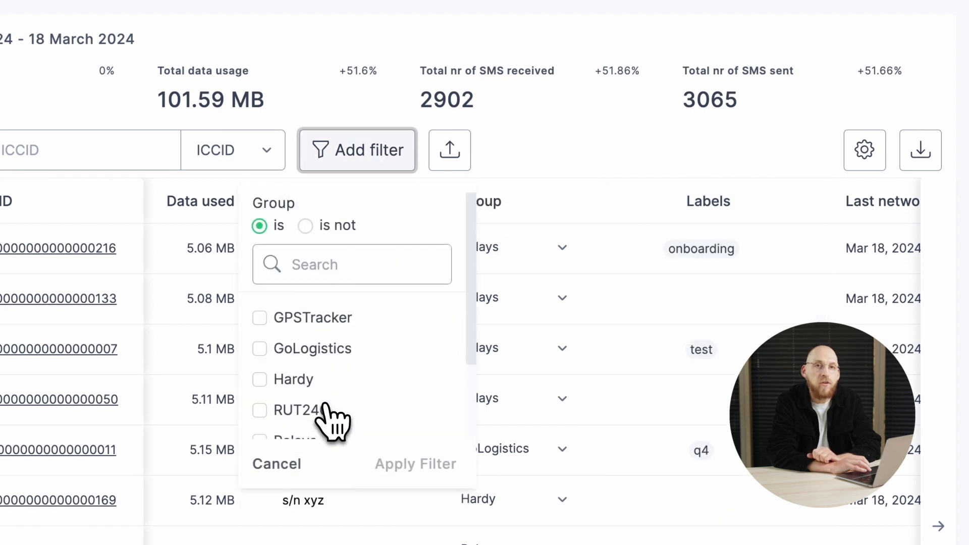
{"action": "left_click", "coordinate": [333, 352]}
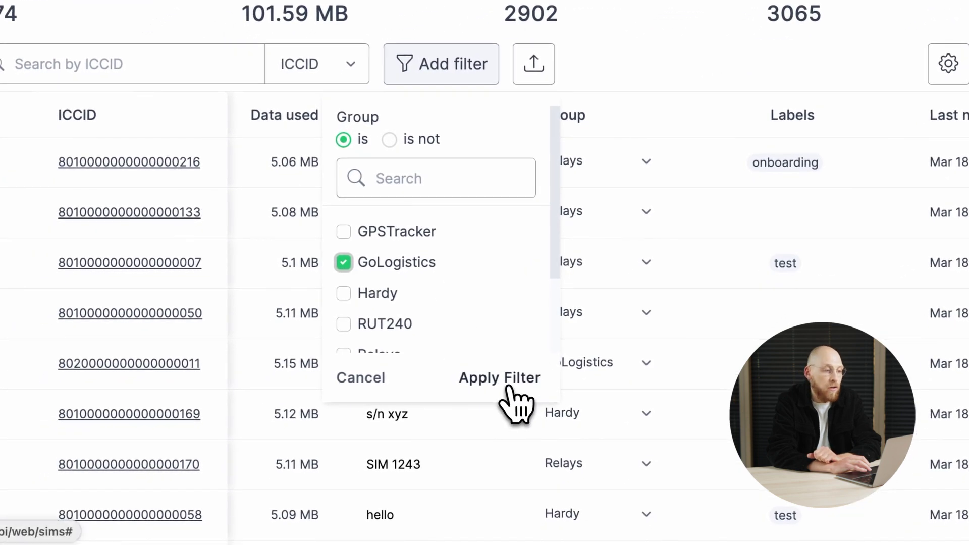
{"action": "left_click", "coordinate": [508, 387]}
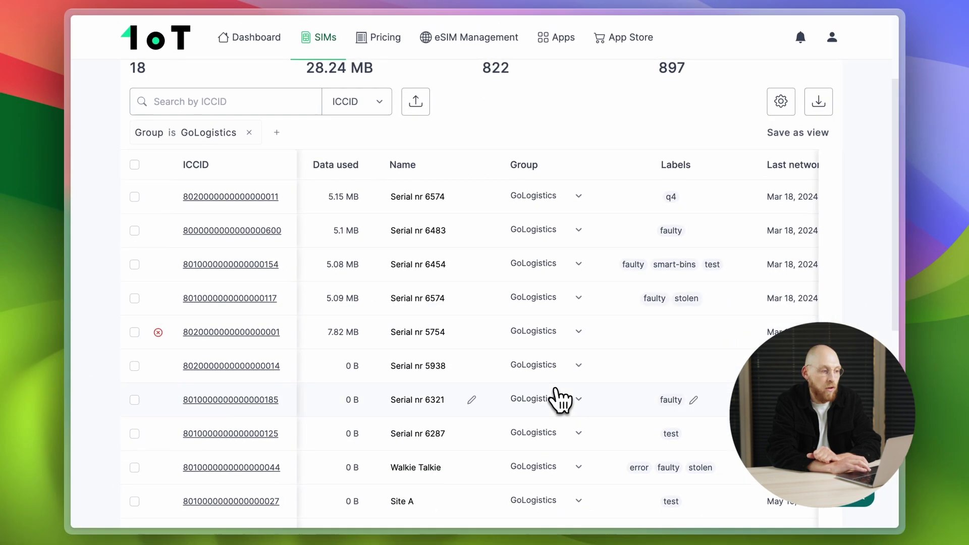
Select all GoLogistics SIMs except Serial nr 5754 and set a 50 MB data limit, confirming for 16.
{"action": "scroll", "coordinate": [560, 399], "scroll_direction": "up", "scroll_amount": 3}
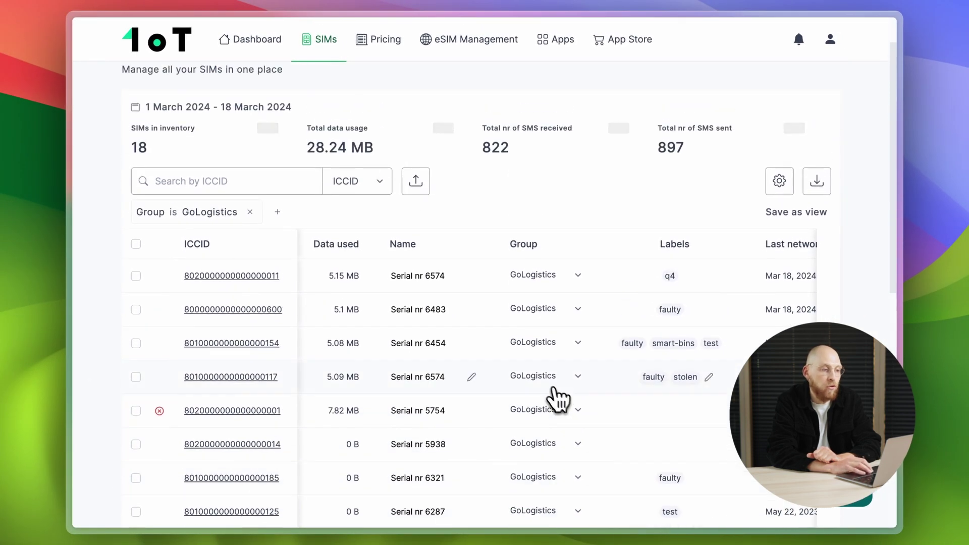
{"action": "left_click", "coordinate": [136, 245]}
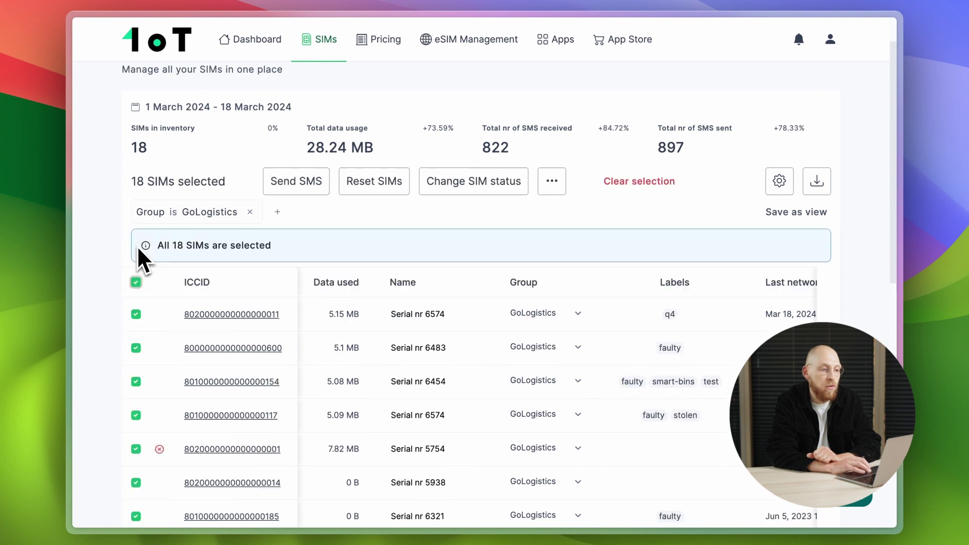
{"action": "left_click", "coordinate": [136, 410]}
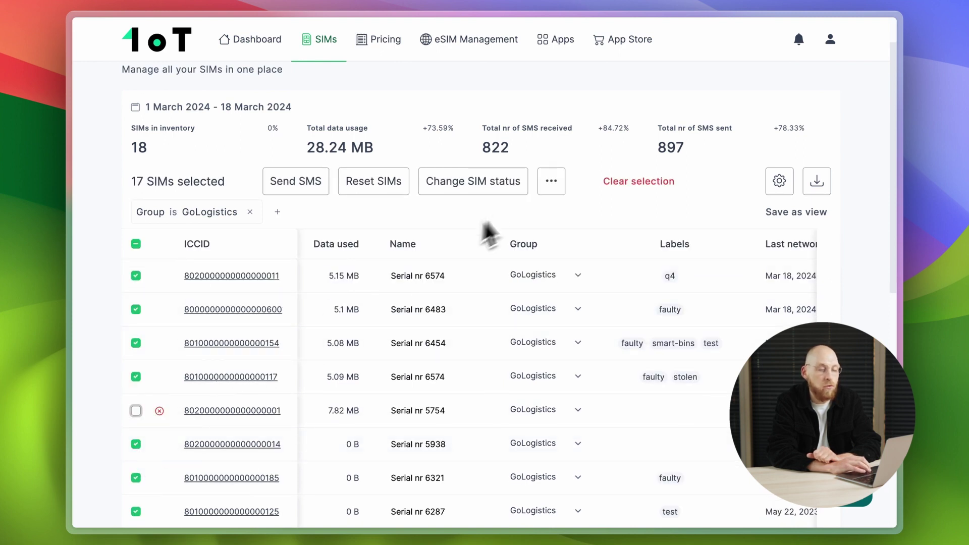
{"action": "left_click", "coordinate": [551, 180]}
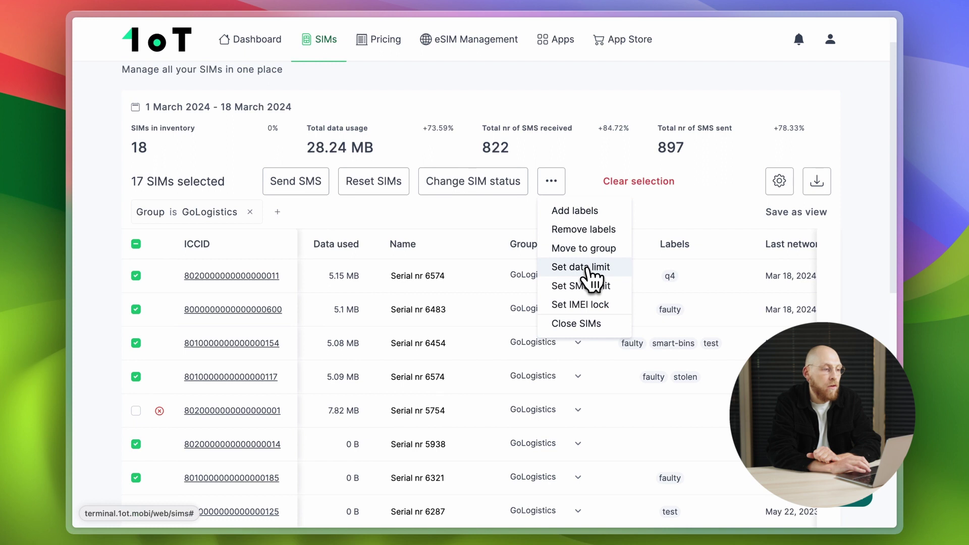
{"action": "left_click", "coordinate": [612, 271]}
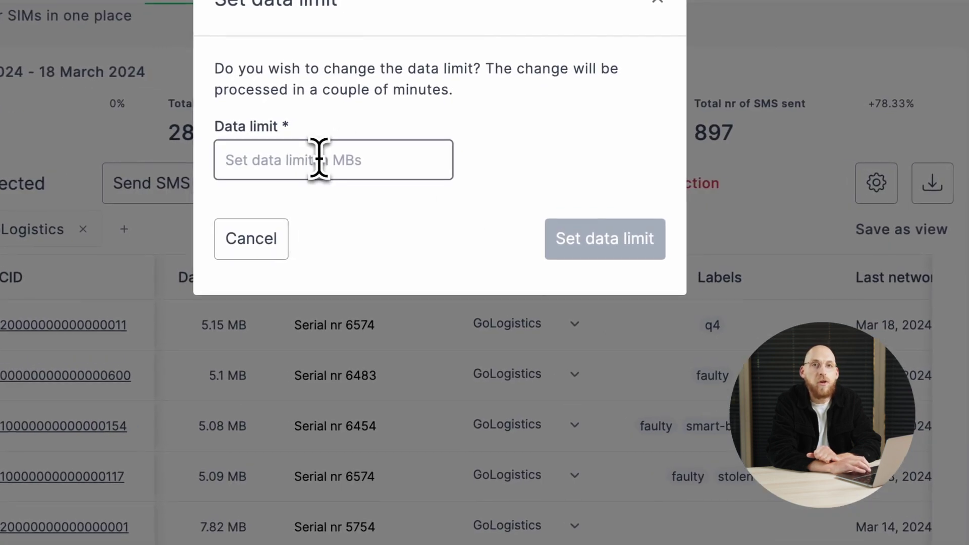
{"action": "type", "text": "50"}
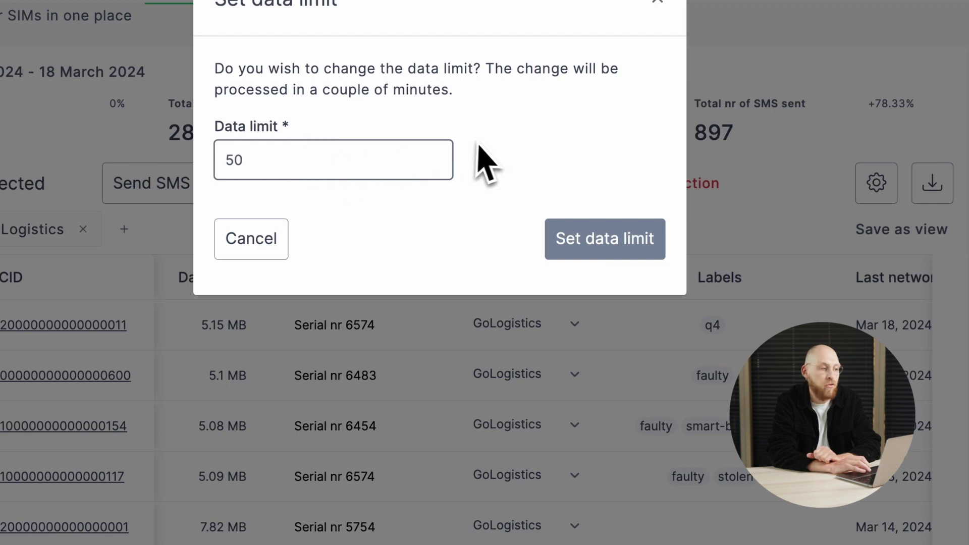
{"action": "left_click", "coordinate": [487, 170]}
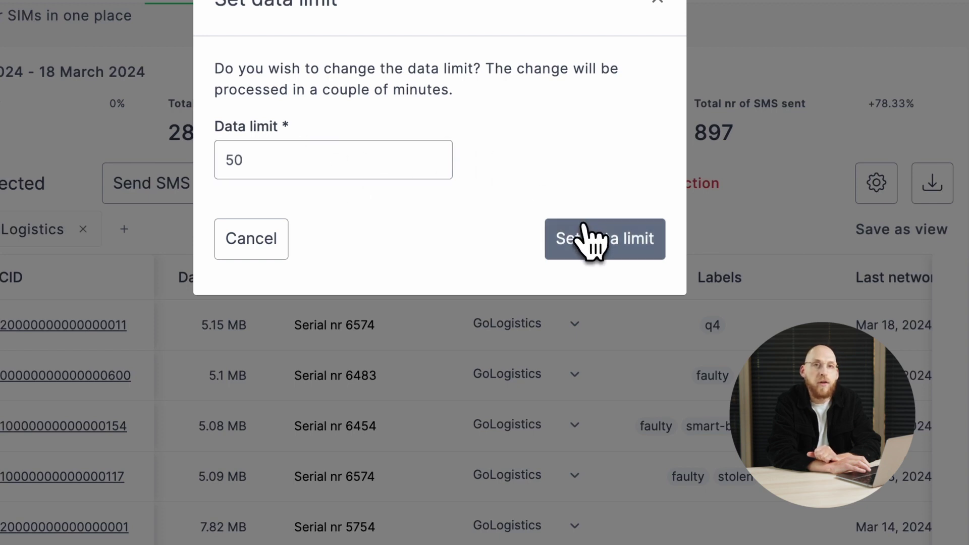
{"action": "left_click", "coordinate": [610, 255]}
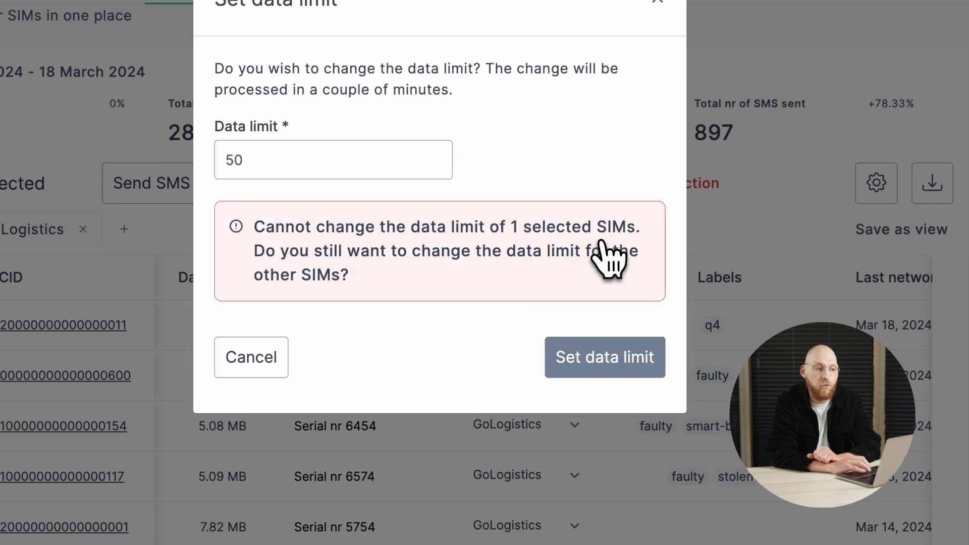
{"action": "left_click", "coordinate": [611, 358]}
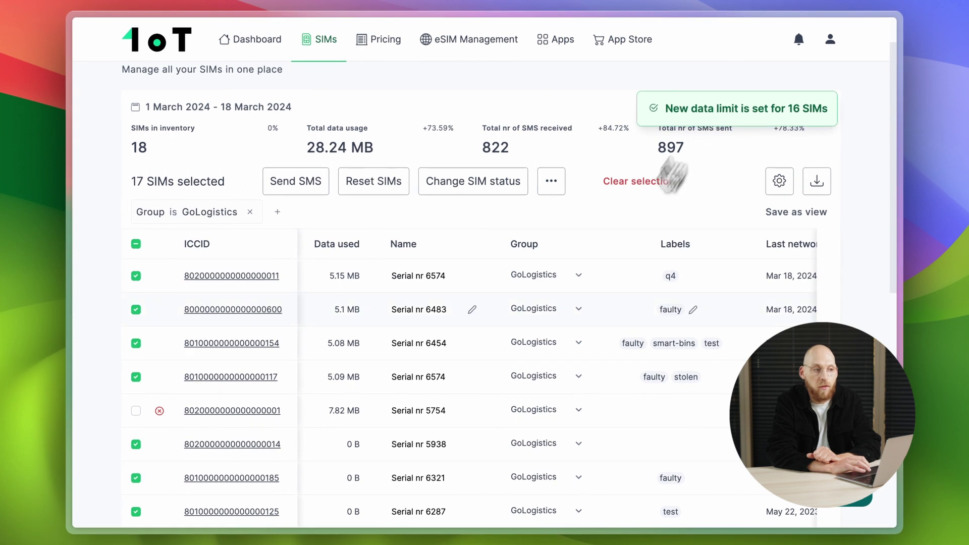
{"action": "scroll", "coordinate": [654, 353], "scroll_direction": "right", "scroll_amount": 10}
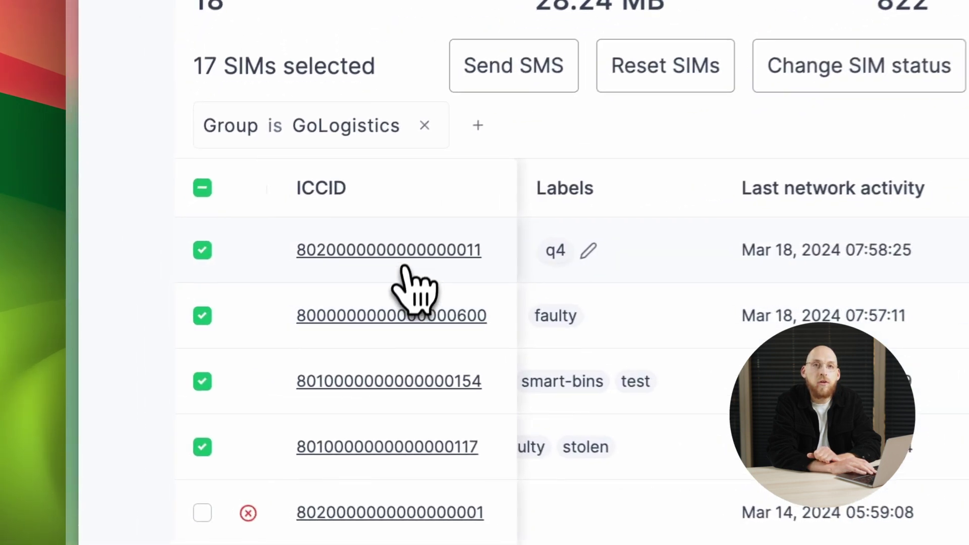
Open Serial nr 6574's detail page and look over its Elisa 4G connection and subscription info.
{"action": "left_click", "coordinate": [310, 268]}
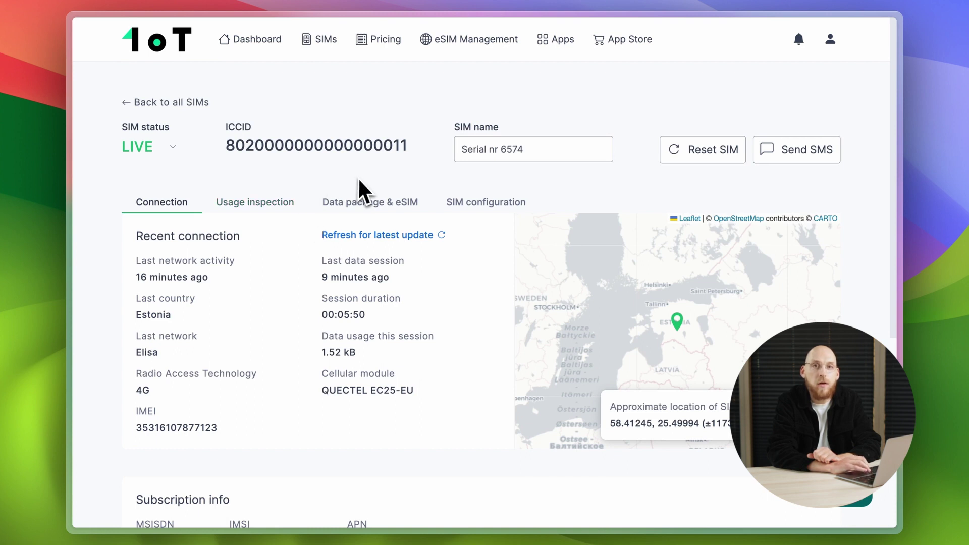
{"action": "scroll", "coordinate": [360, 177], "scroll_direction": "down", "scroll_amount": 1}
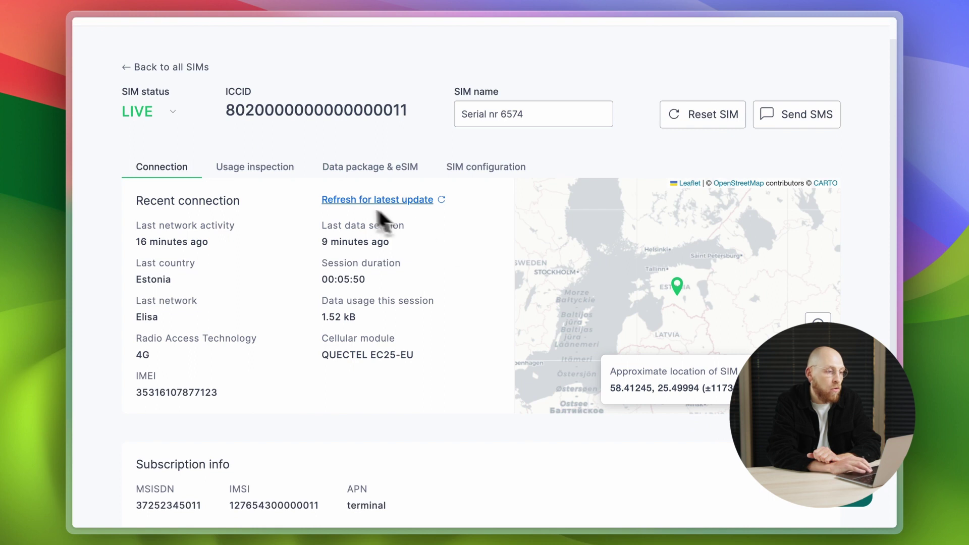
{"action": "scroll", "coordinate": [467, 335], "scroll_direction": "down", "scroll_amount": 6}
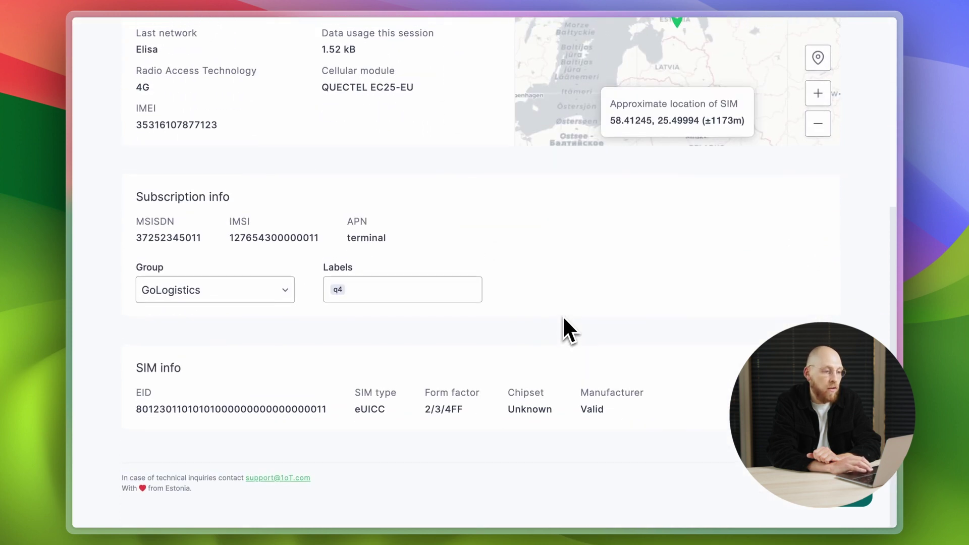
{"action": "scroll", "coordinate": [564, 319], "scroll_direction": "up", "scroll_amount": 5}
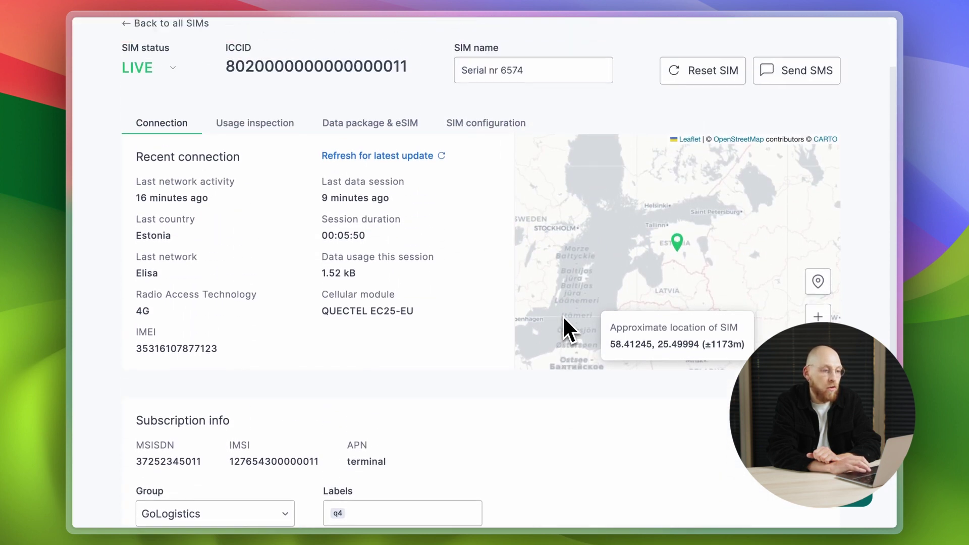
{"action": "scroll", "coordinate": [473, 307], "scroll_direction": "up", "scroll_amount": 2}
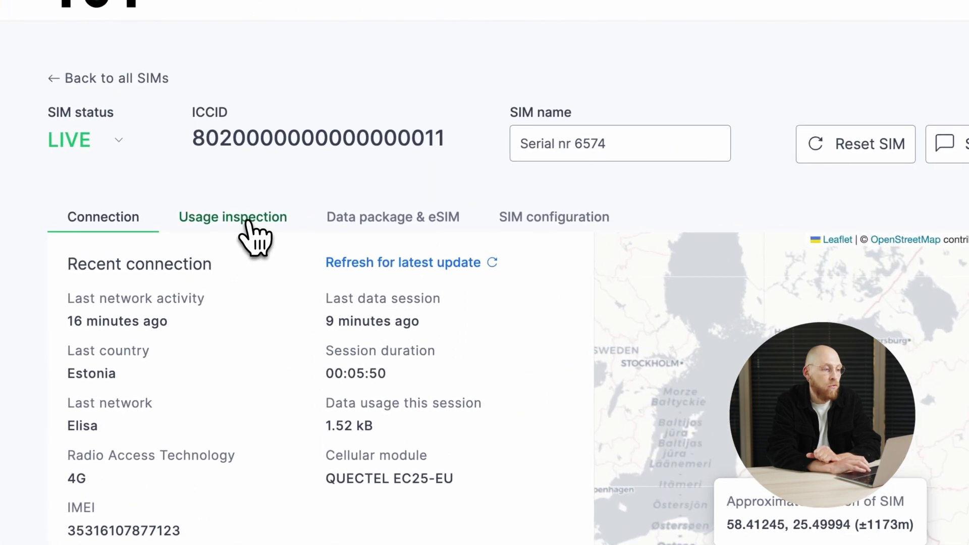
Show Serial nr 6574's Usage inspection and load more Session breakdown rows (2122 sessions, 5.15 MB).
{"action": "left_click", "coordinate": [268, 206]}
{"action": "scroll", "coordinate": [845, 212], "scroll_direction": "down", "scroll_amount": 10}
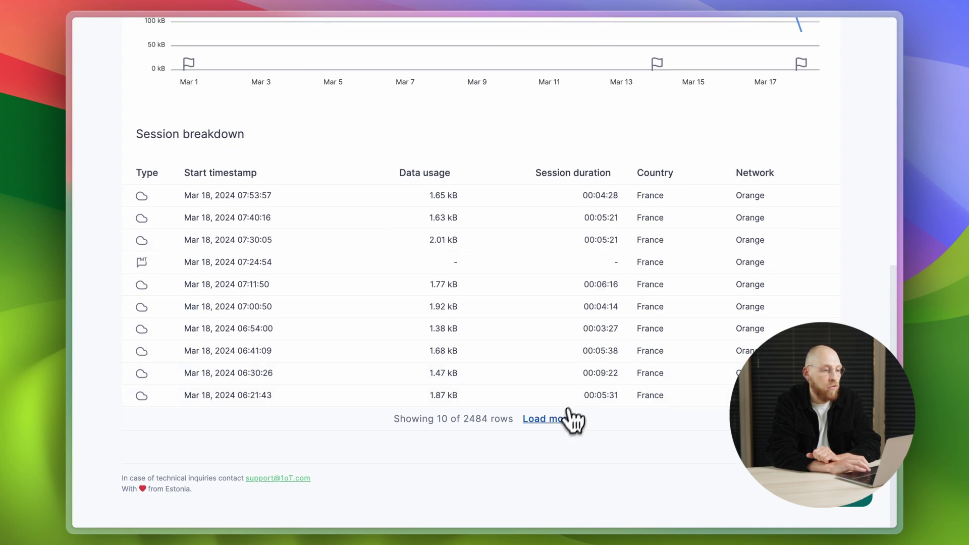
{"action": "left_click", "coordinate": [560, 419]}
{"action": "scroll", "coordinate": [562, 423], "scroll_direction": "down", "scroll_amount": 5}
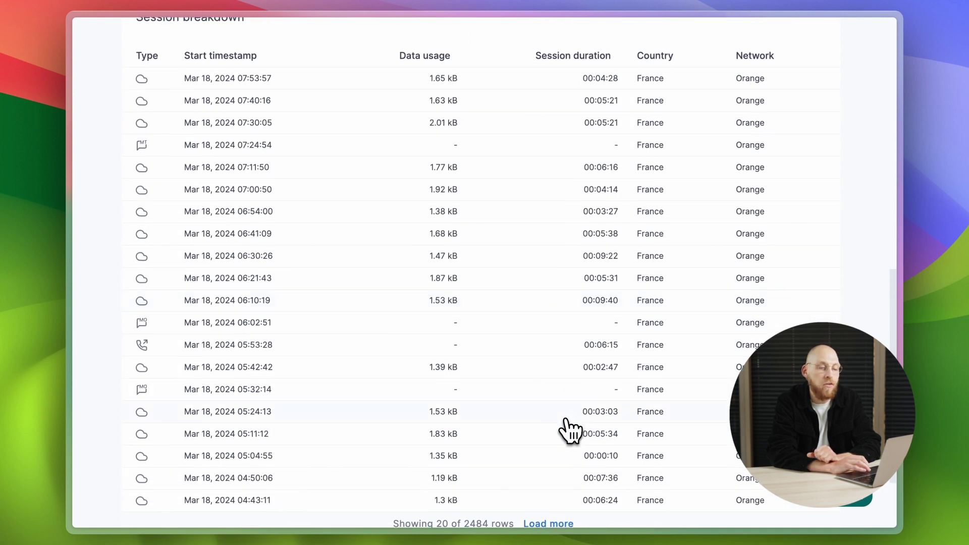
{"action": "scroll", "coordinate": [573, 344], "scroll_direction": "up", "scroll_amount": 8}
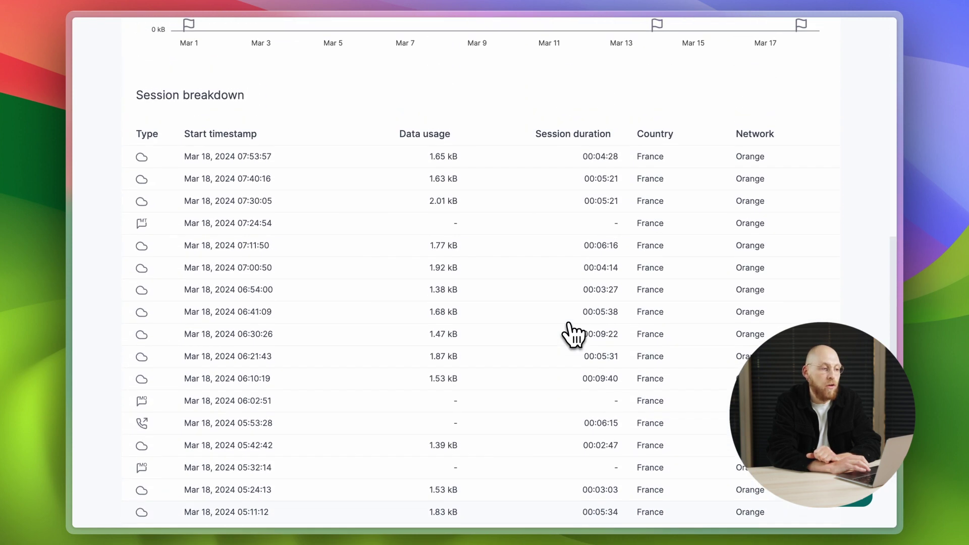
{"action": "scroll", "coordinate": [570, 333], "scroll_direction": "up", "scroll_amount": 8}
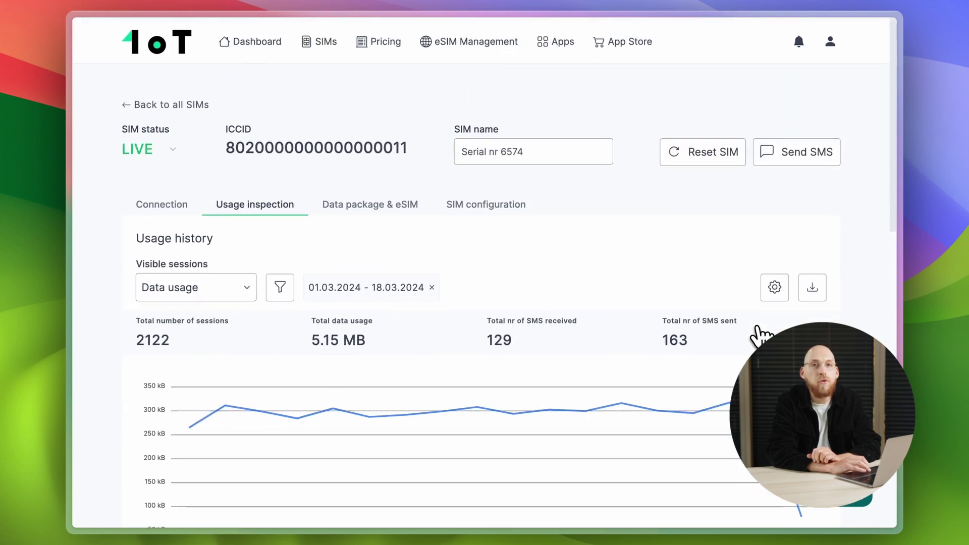
Send Serial nr 6574 an SMS from the Reset module template (reset_cpumodule, setlocation).
{"action": "left_click", "coordinate": [789, 157]}
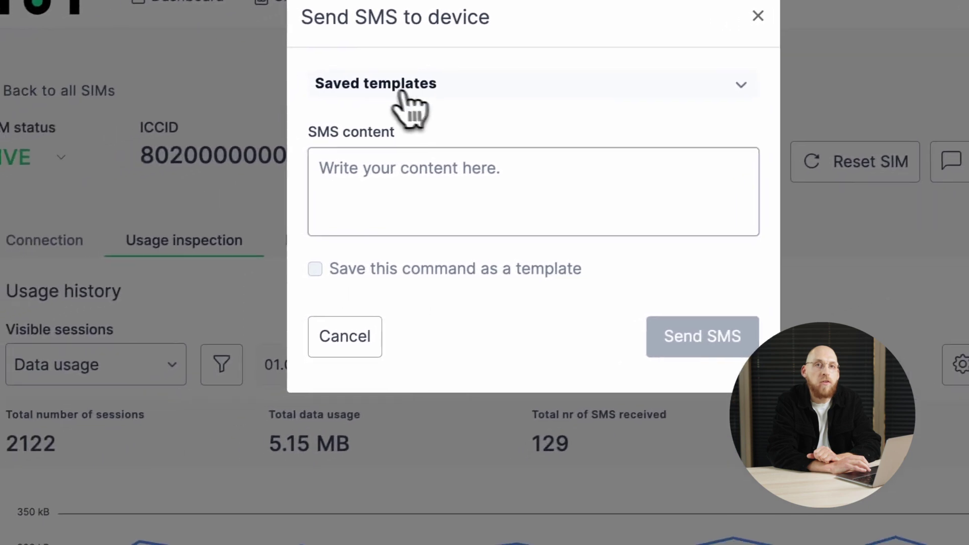
{"action": "left_click", "coordinate": [448, 91]}
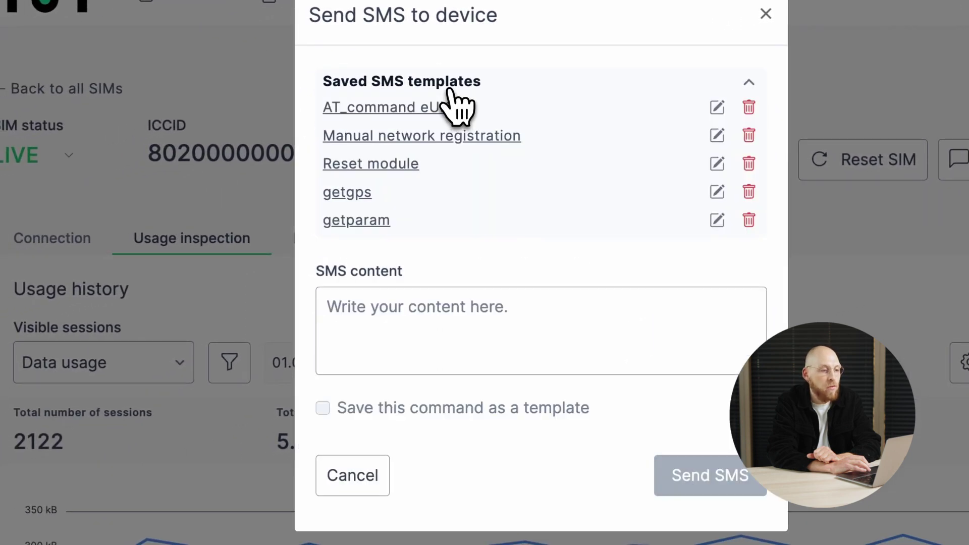
{"action": "left_click", "coordinate": [400, 169]}
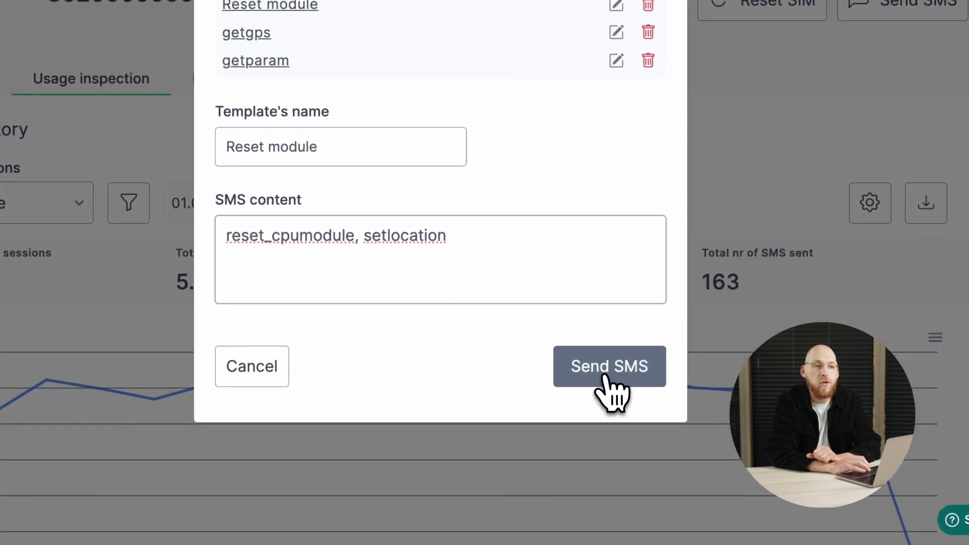
{"action": "left_click", "coordinate": [599, 398]}
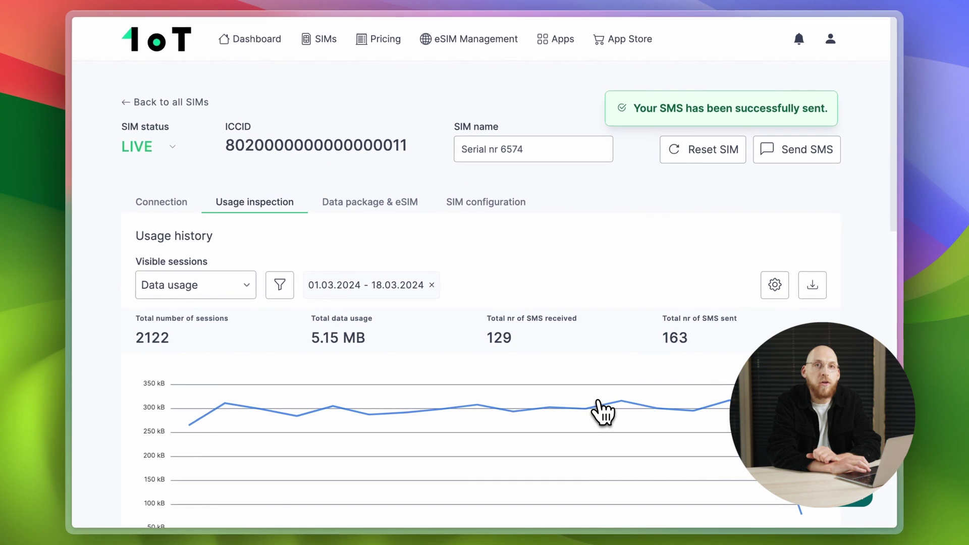
Open the Default carrier package from the Pricing > Data packages list.
{"action": "left_click", "coordinate": [385, 47]}
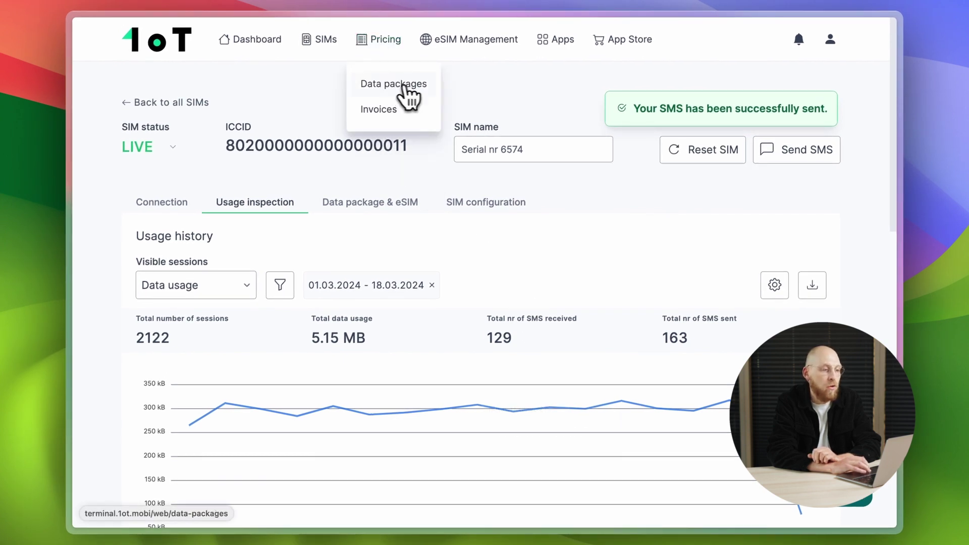
{"action": "left_click", "coordinate": [420, 89]}
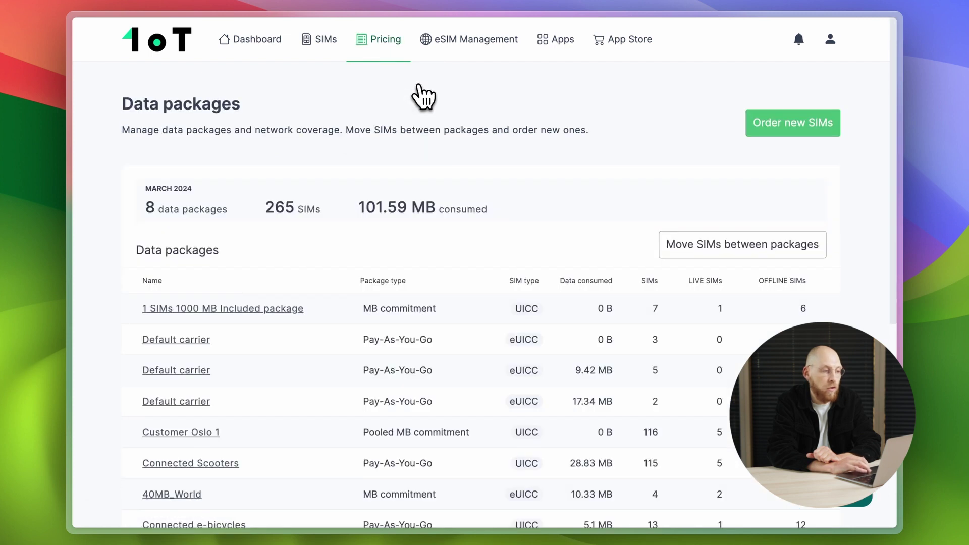
{"action": "scroll", "coordinate": [465, 166], "scroll_direction": "down", "scroll_amount": 3}
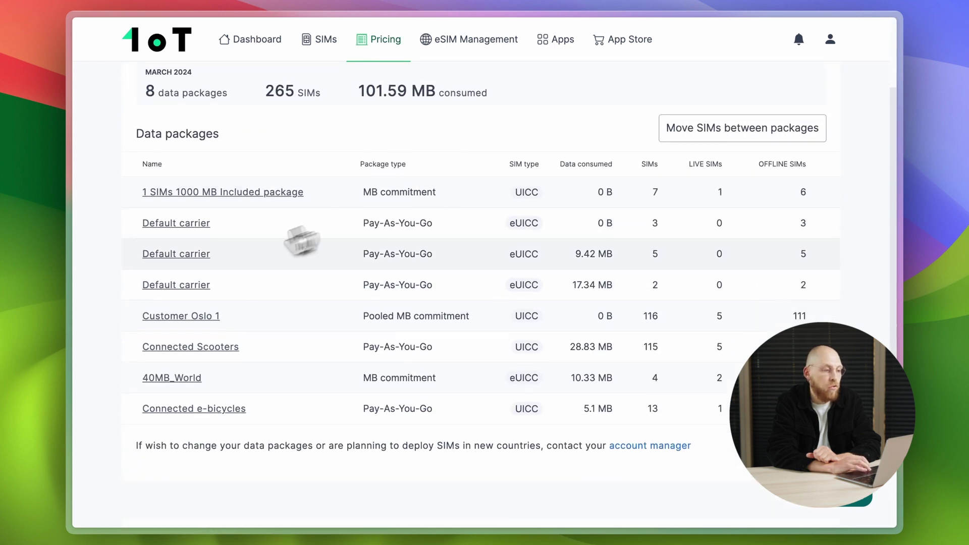
{"action": "left_click", "coordinate": [188, 286]}
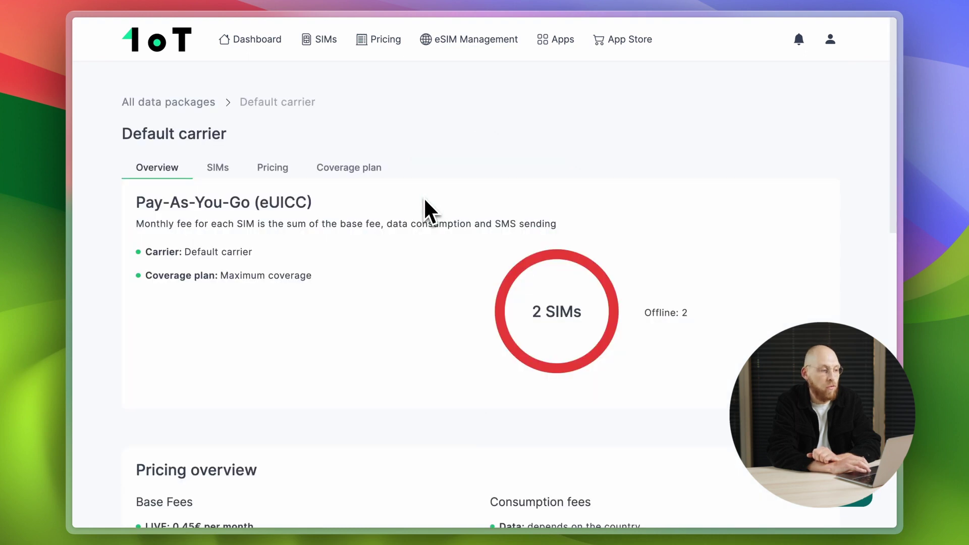
Check the package's pricing for Australia, then list its 2 SIMs.
{"action": "left_click", "coordinate": [277, 173]}
{"action": "scroll", "coordinate": [353, 268], "scroll_direction": "down", "scroll_amount": 4}
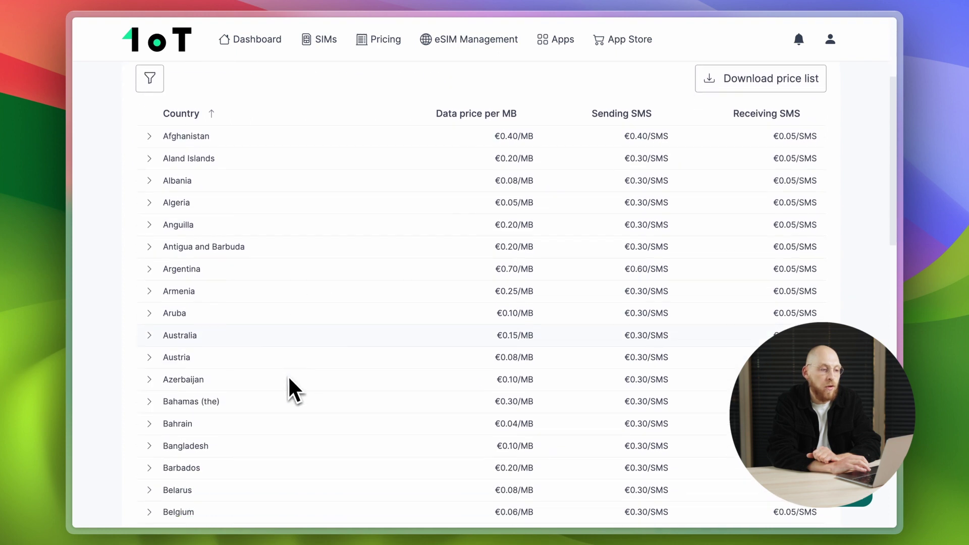
{"action": "scroll", "coordinate": [289, 379], "scroll_direction": "down", "scroll_amount": 1}
{"action": "left_click", "coordinate": [150, 314]}
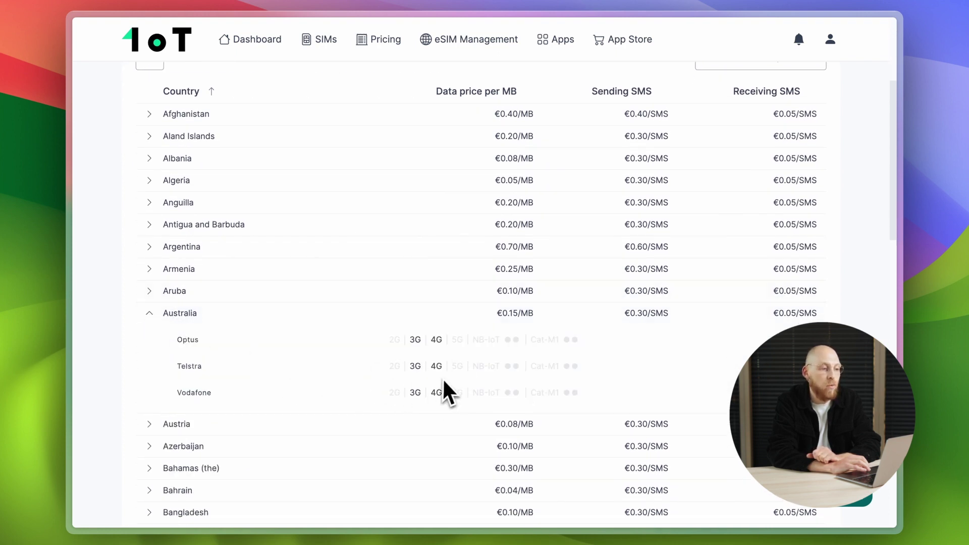
{"action": "scroll", "coordinate": [200, 339], "scroll_direction": "up", "scroll_amount": 4}
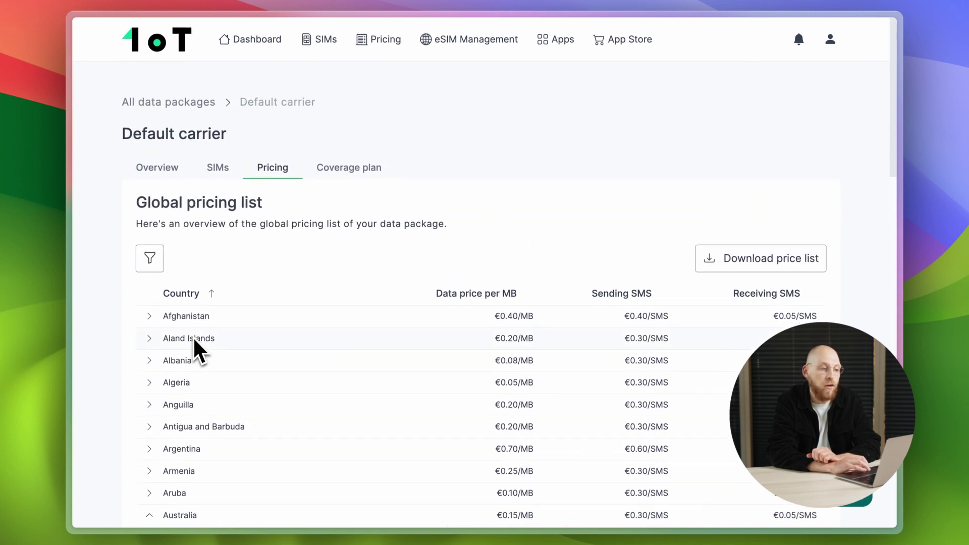
{"action": "left_click", "coordinate": [218, 174]}
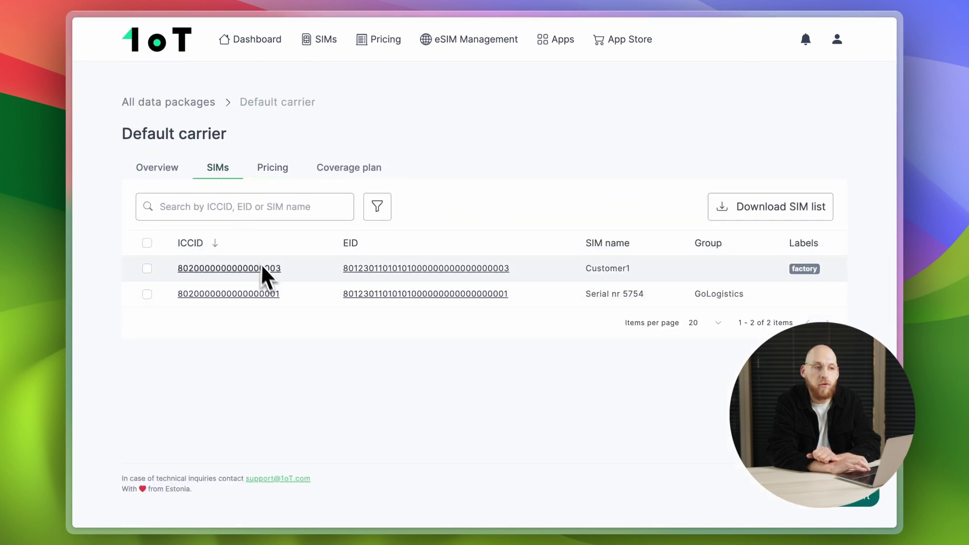
Open the Invoices overview for March 2024, showing €1178.67 in total charges.
{"action": "left_click", "coordinate": [384, 42]}
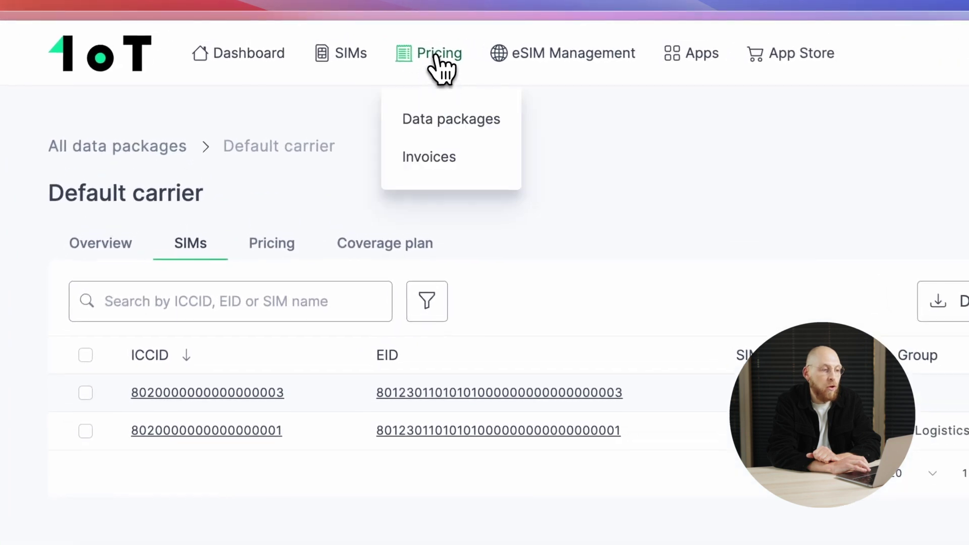
{"action": "left_click", "coordinate": [438, 159]}
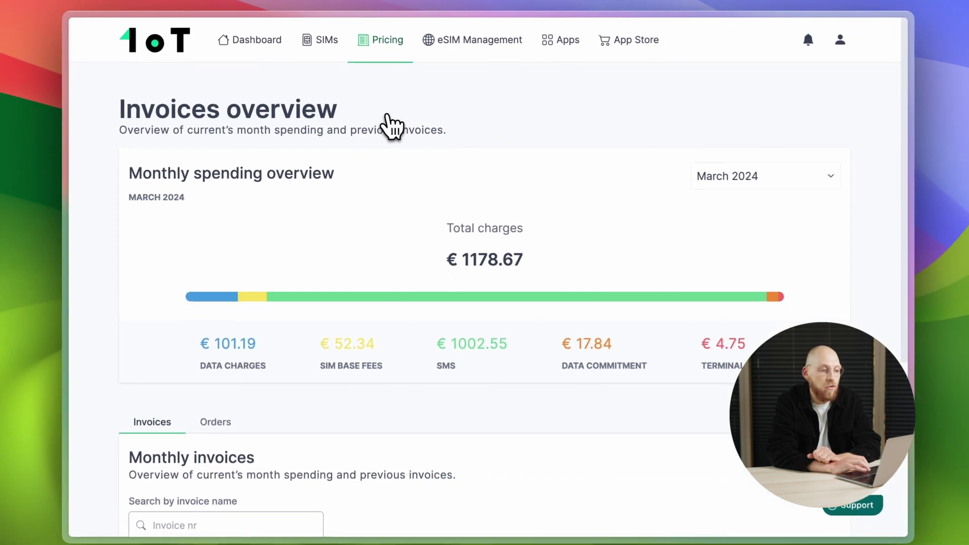
{"action": "left_click", "coordinate": [729, 170]}
{"action": "left_click", "coordinate": [727, 175]}
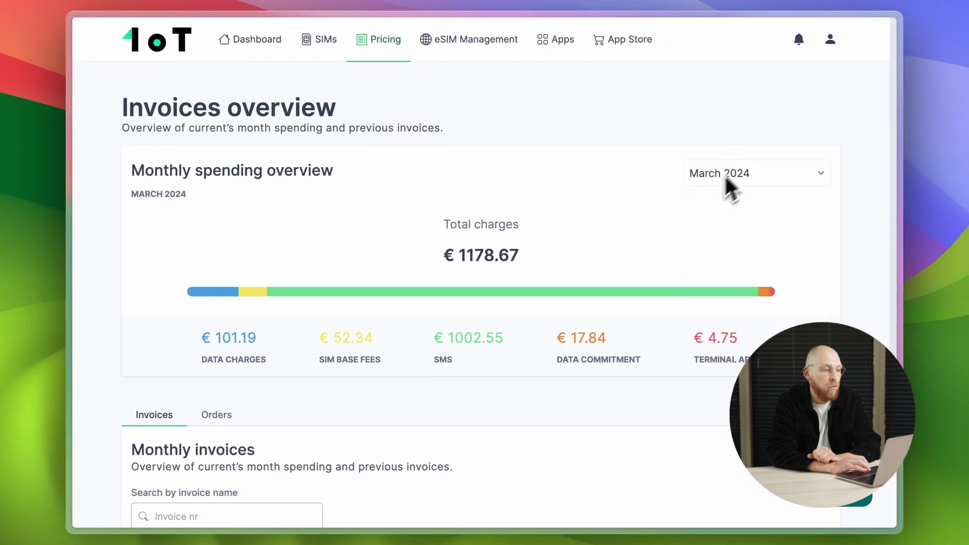
{"action": "mouse_move", "coordinate": [260, 295]}
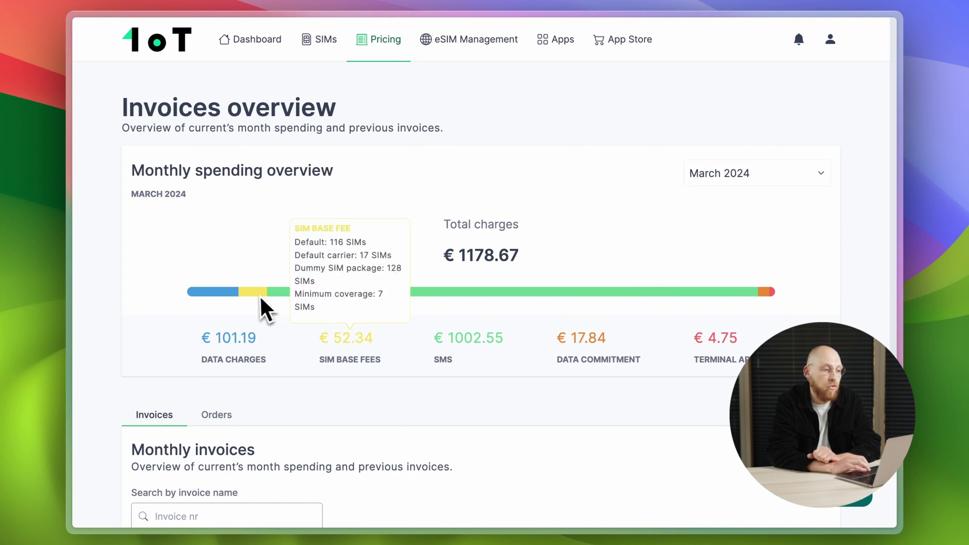
Bring up the Orders tab and scroll through the past SIM orders.
{"action": "left_click", "coordinate": [214, 418]}
{"action": "scroll", "coordinate": [434, 392], "scroll_direction": "down", "scroll_amount": 3}
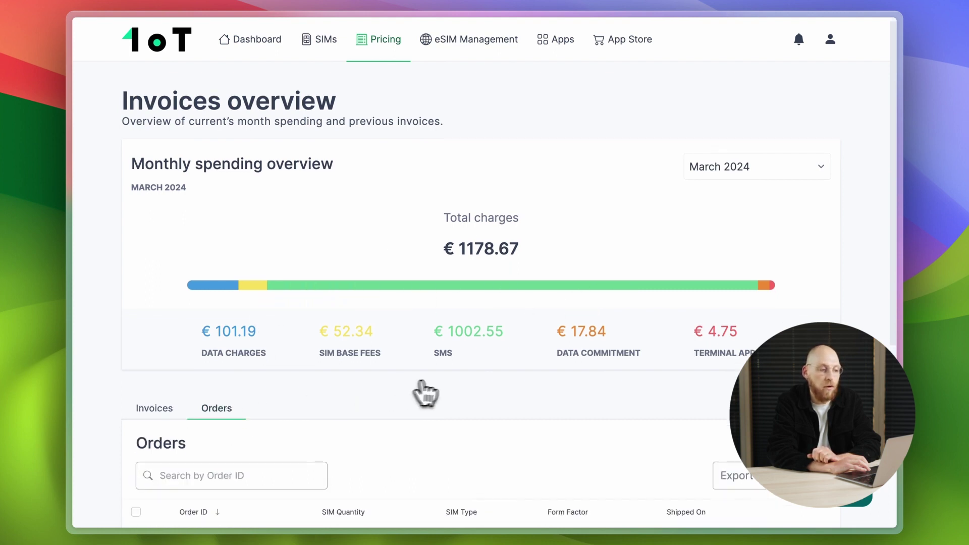
{"action": "scroll", "coordinate": [287, 469], "scroll_direction": "down", "scroll_amount": 2}
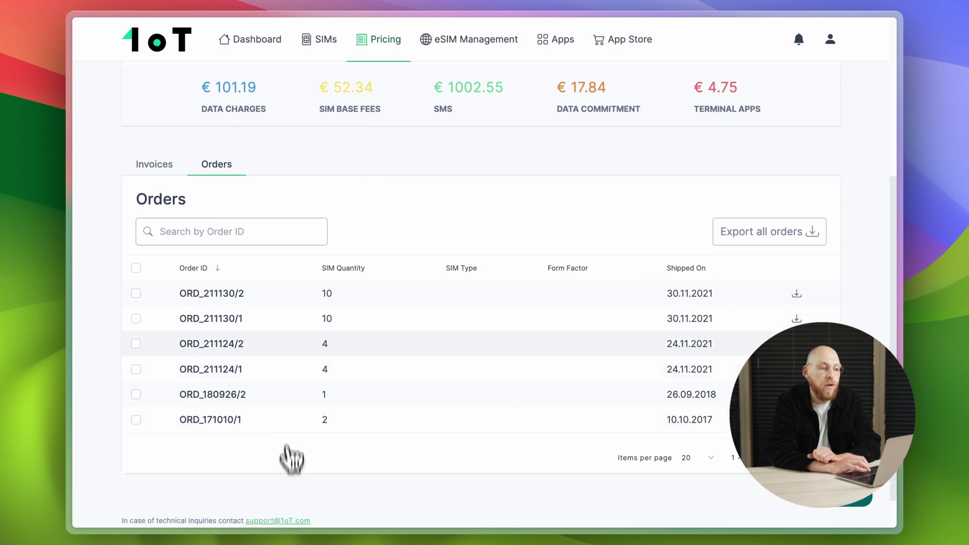
{"action": "scroll", "coordinate": [324, 364], "scroll_direction": "up", "scroll_amount": 5}
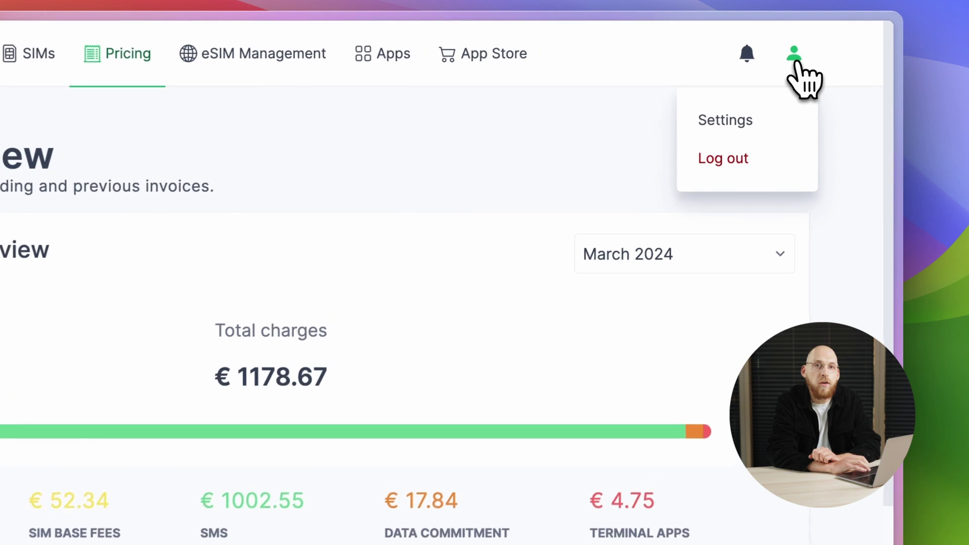
Review the Settings Company tab's business and billing options, then go back to the Dashboard.
{"action": "left_click", "coordinate": [726, 124]}
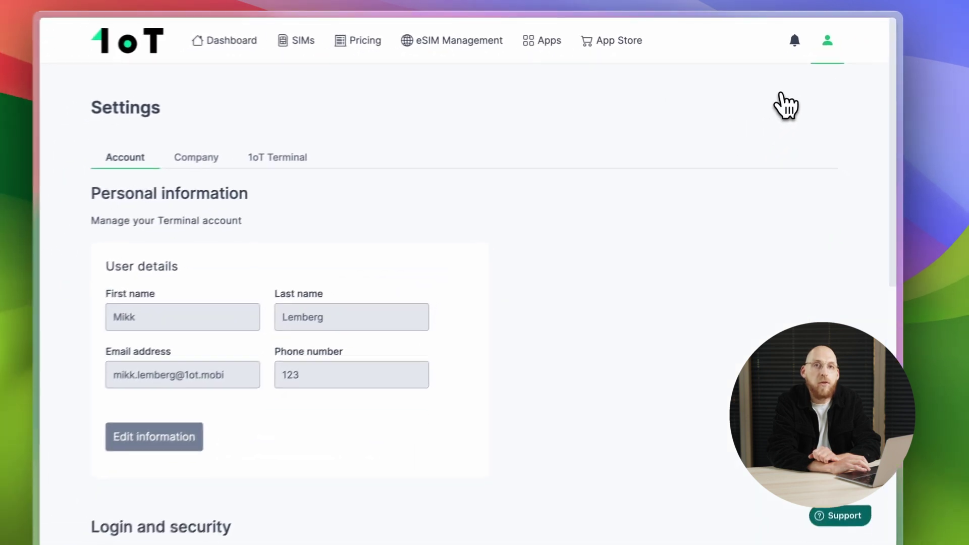
{"action": "left_click", "coordinate": [204, 160]}
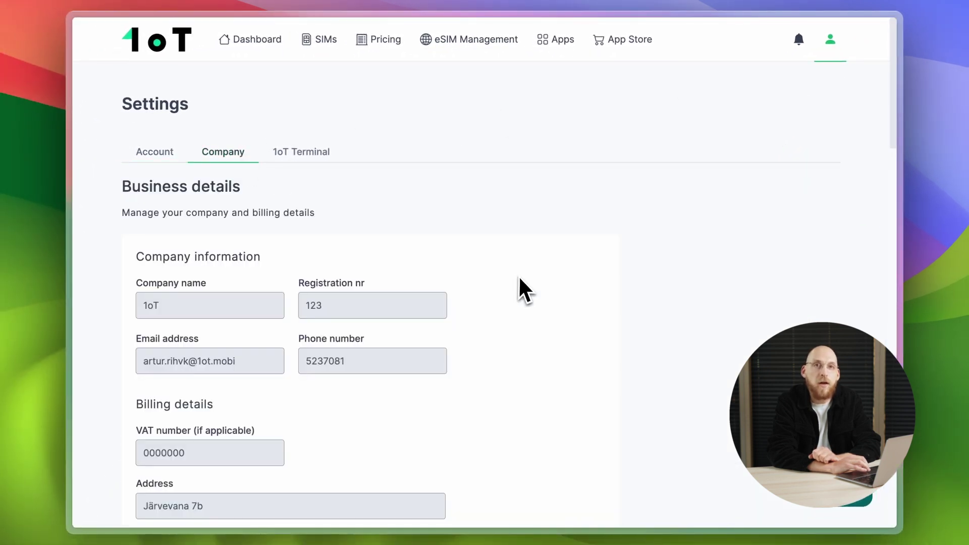
{"action": "scroll", "coordinate": [520, 278], "scroll_direction": "down", "scroll_amount": 20}
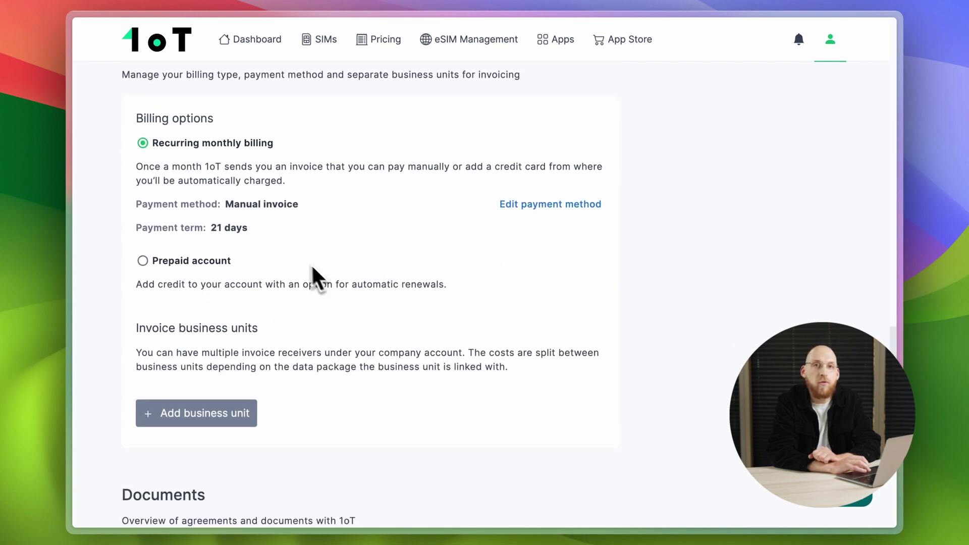
{"action": "scroll", "coordinate": [326, 275], "scroll_direction": "up", "scroll_amount": 15}
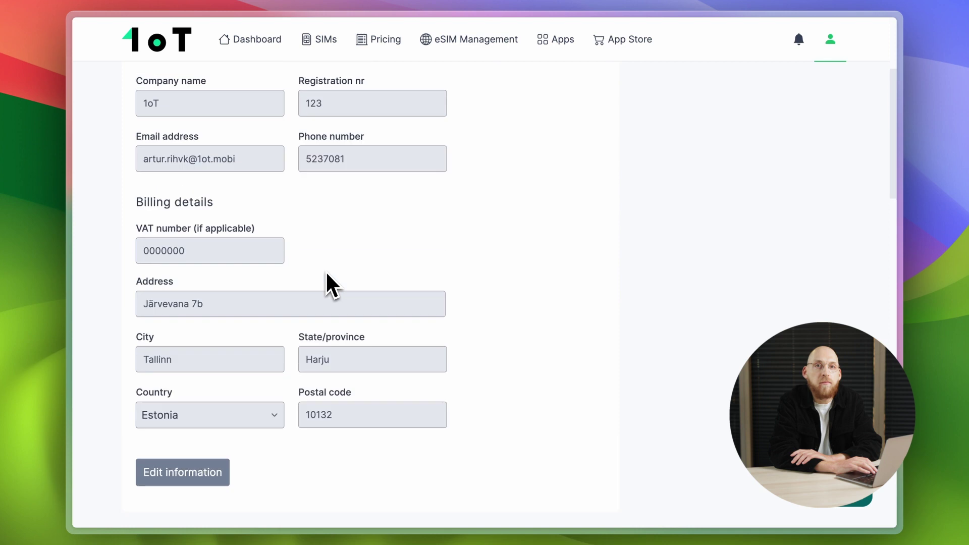
{"action": "scroll", "coordinate": [325, 275], "scroll_direction": "up", "scroll_amount": 5}
{"action": "left_click", "coordinate": [259, 39]}
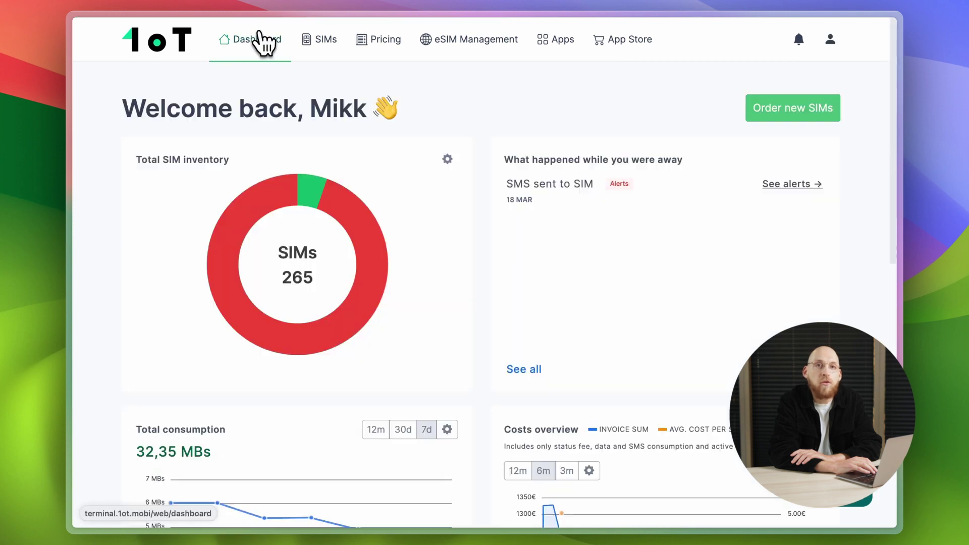